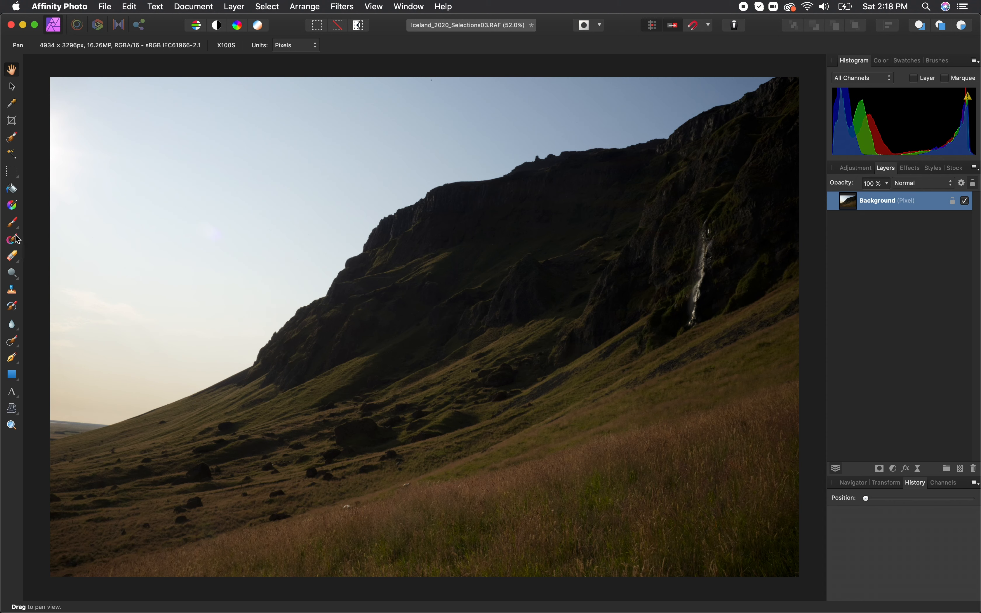
- Try an unconstrained crop of about 4548 x 2980 px with the image rotated slightly clockwise, and reset the crop
{"action": "left_click", "coordinate": [12, 124]}
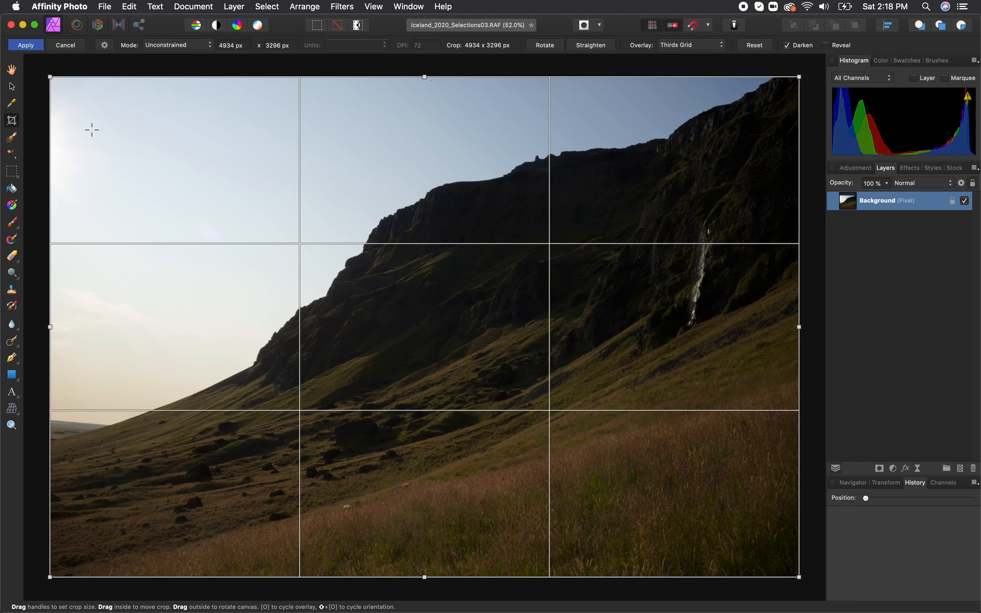
{"action": "left_click_drag", "start_coordinate": [50, 77], "coordinate": [86, 107]}
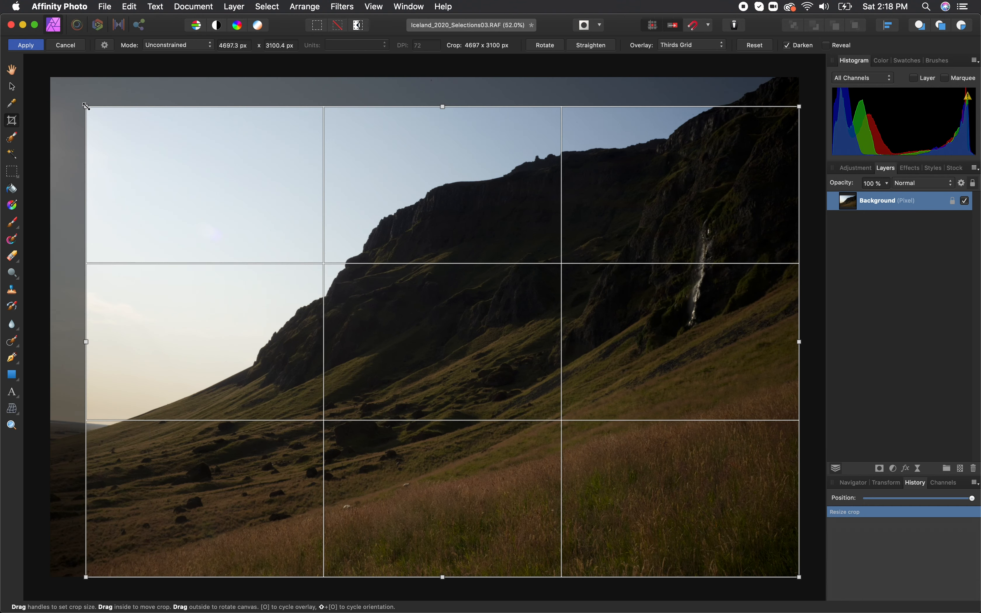
{"action": "mouse_move", "coordinate": [450, 86]}
{"action": "left_mouse_down"}
{"action": "mouse_move", "coordinate": [439, 86]}
{"action": "mouse_move", "coordinate": [458, 88]}
{"action": "left_mouse_up"}
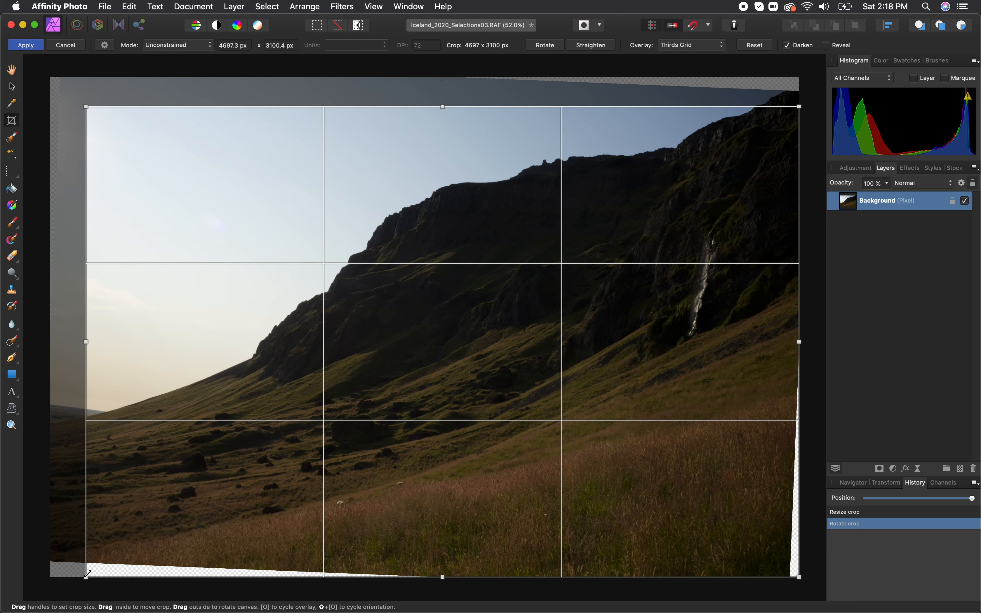
{"action": "left_click_drag", "start_coordinate": [87, 574], "coordinate": [94, 559]}
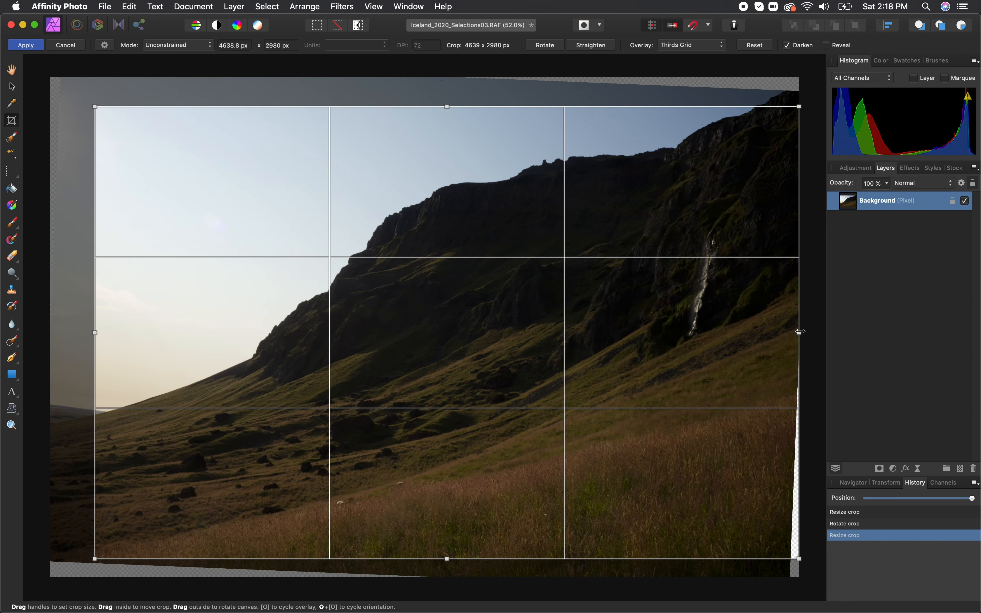
{"action": "left_click_drag", "start_coordinate": [799, 333], "coordinate": [785, 332]}
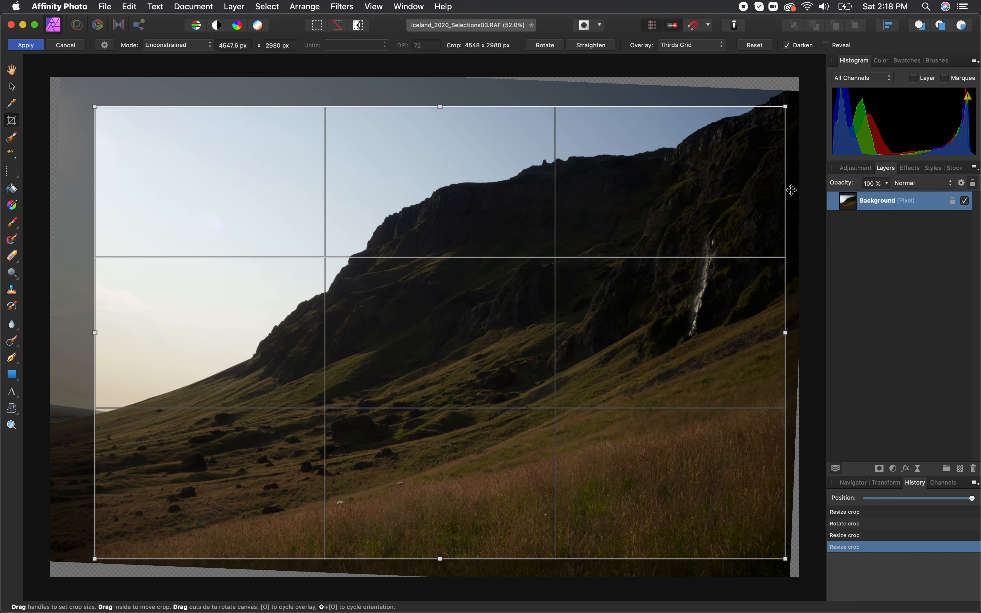
{"action": "left_click", "coordinate": [753, 46]}
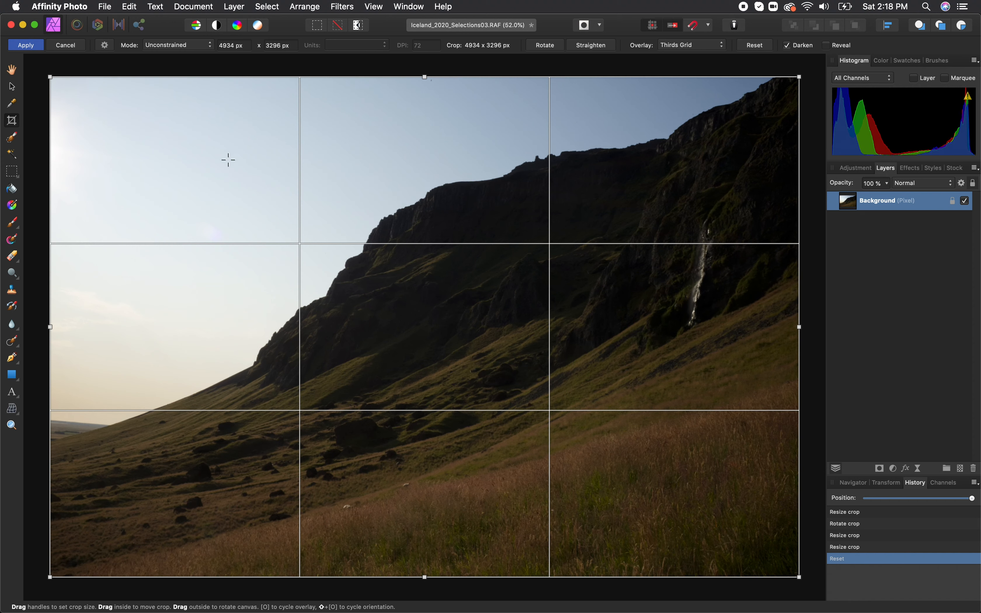
- Set the crop to Custom Ratio with a square proportion of 2467 x 2467
{"action": "left_click", "coordinate": [178, 45]}
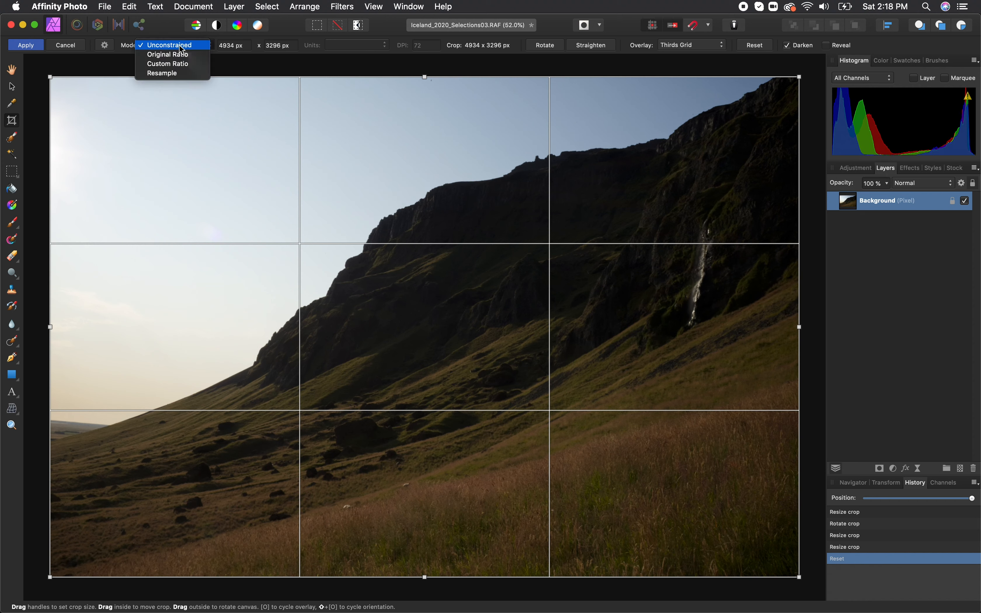
{"action": "left_click", "coordinate": [175, 63]}
{"action": "left_click", "coordinate": [243, 46]}
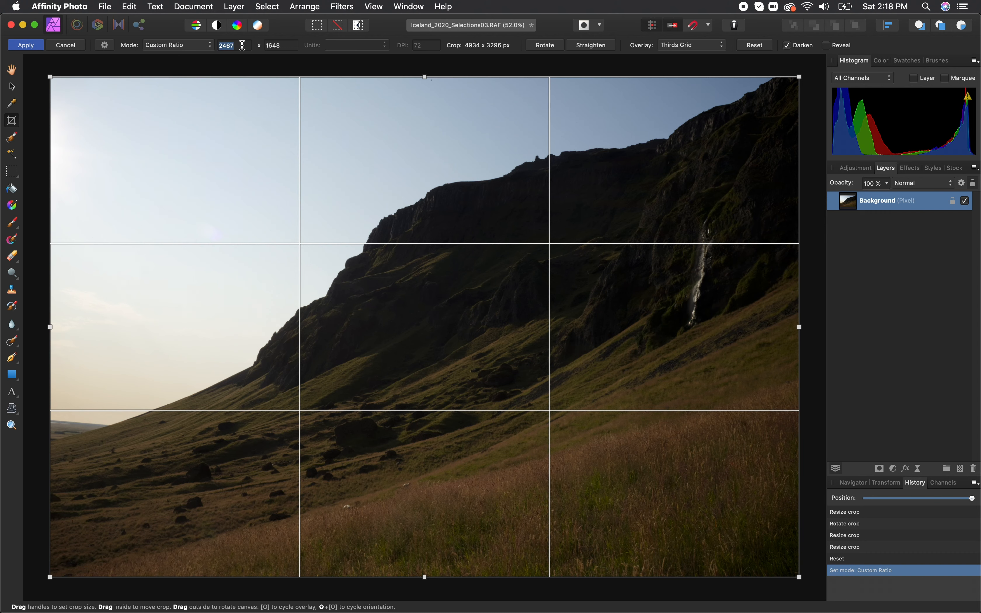
{"action": "key", "text": "super+c"}
{"action": "key", "text": "Tab"}
{"action": "key", "text": "super+v"}
{"action": "key", "text": "Return"}
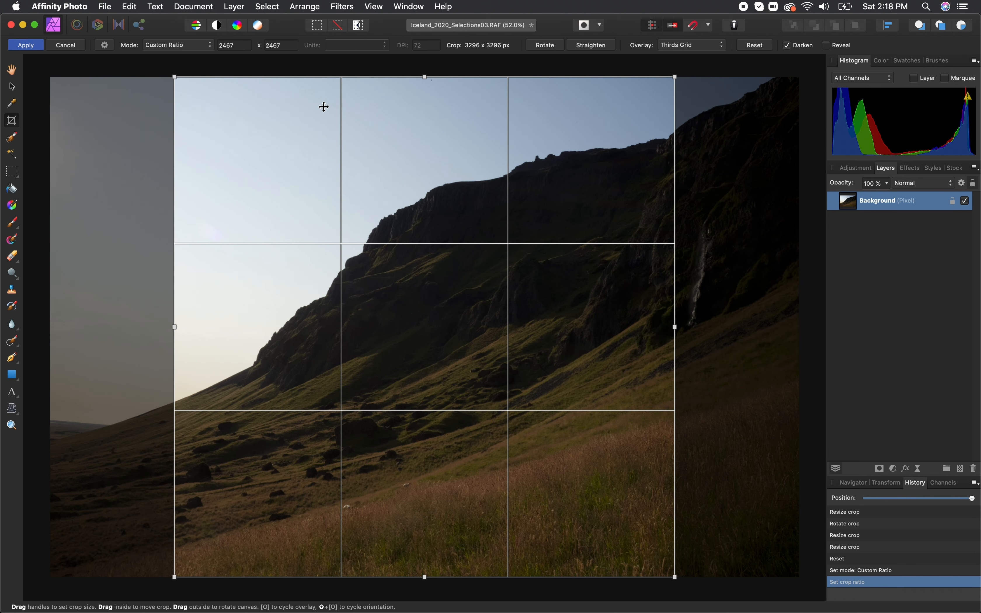
- Switch the crop to Unconstrained and widen it toward the sky side to about 3764 x 3296 px
{"action": "left_click", "coordinate": [184, 46]}
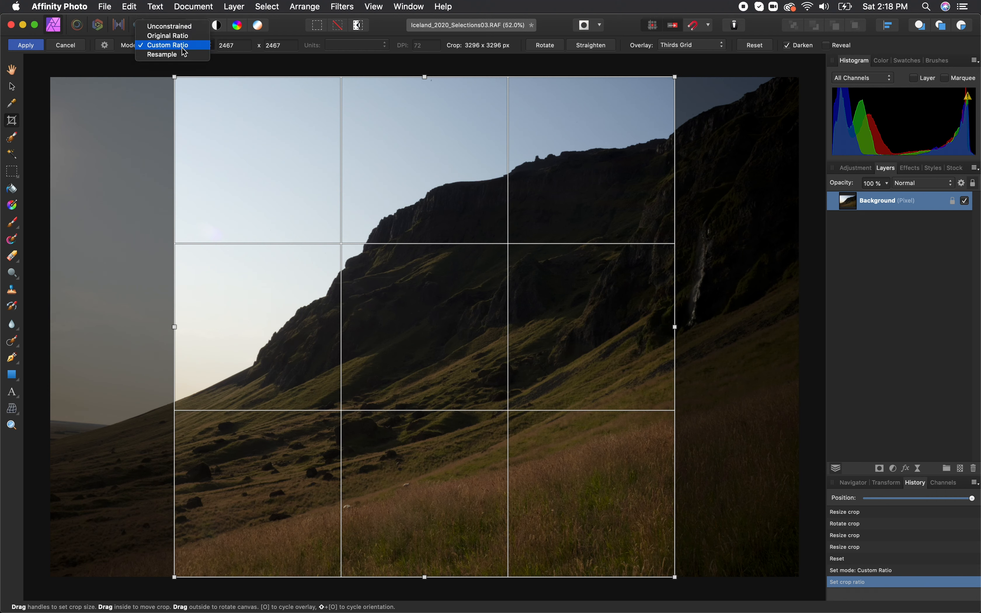
{"action": "left_click", "coordinate": [173, 27]}
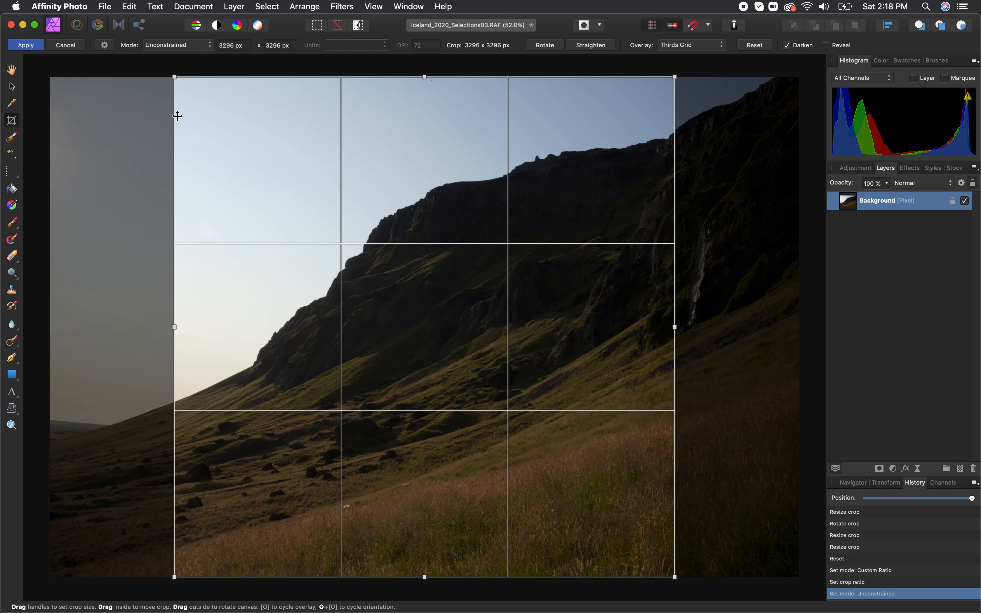
{"action": "left_click_drag", "start_coordinate": [175, 327], "coordinate": [103, 322]}
- Constrain the crop to Original Ratio, resize it to about 3818 x 2550 px, and apply it
{"action": "left_click", "coordinate": [187, 45]}
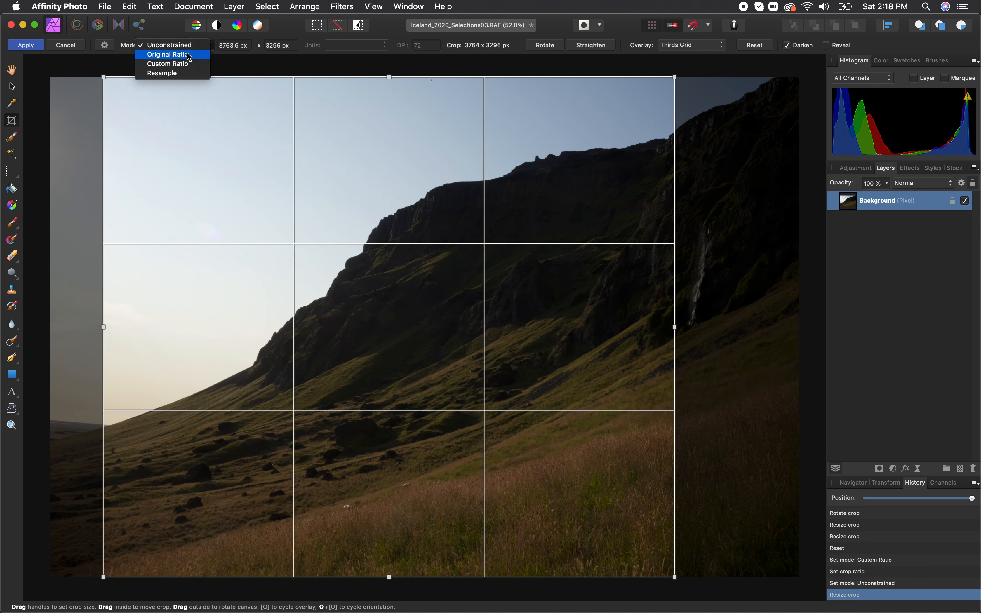
{"action": "left_click", "coordinate": [189, 56]}
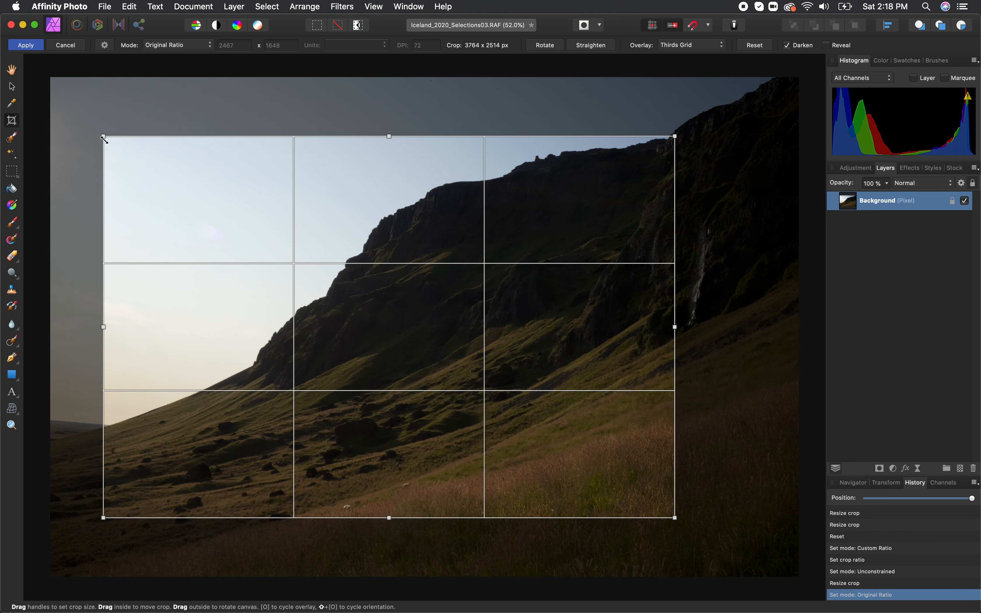
{"action": "mouse_move", "coordinate": [104, 136]}
{"action": "left_mouse_down"}
{"action": "mouse_move", "coordinate": [81, 118]}
{"action": "mouse_move", "coordinate": [105, 134]}
{"action": "left_mouse_up"}
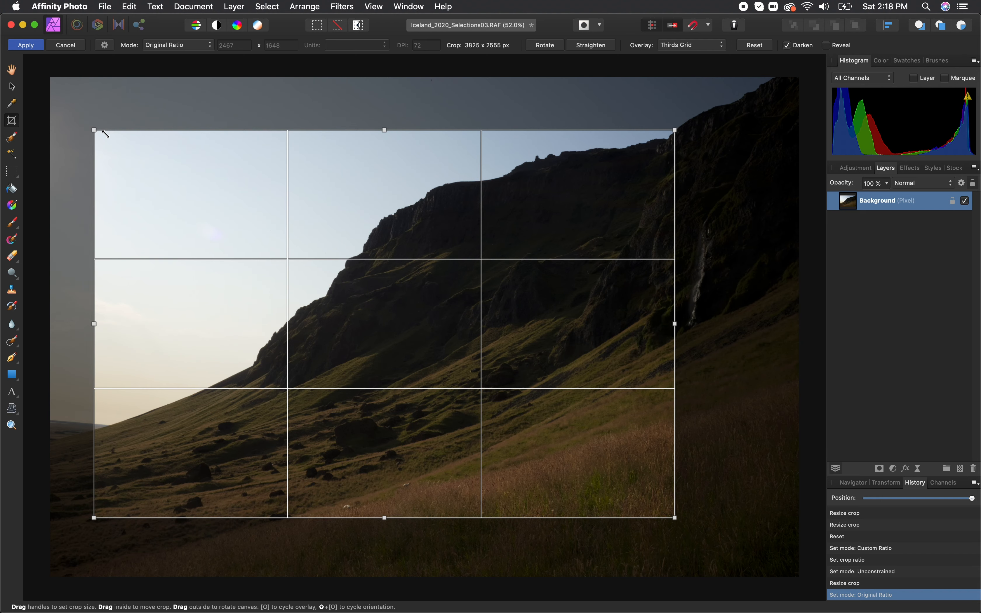
{"action": "mouse_move", "coordinate": [105, 134]}
{"action": "left_mouse_down"}
{"action": "mouse_move", "coordinate": [182, 185]}
{"action": "mouse_move", "coordinate": [104, 123]}
{"action": "left_mouse_up"}
{"action": "key", "text": "Return"}
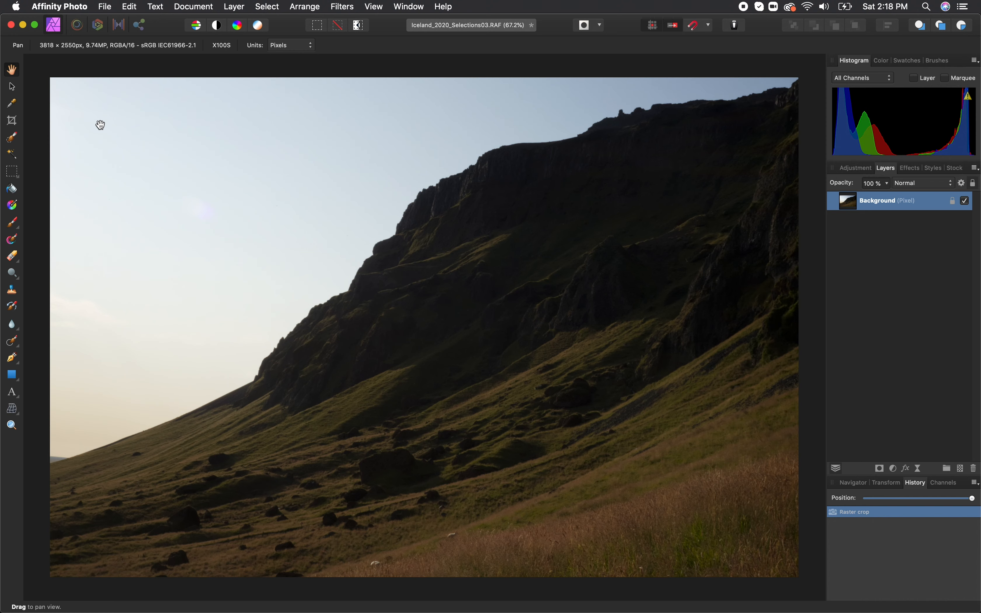
- Undo the raster crop, restore it from the document history, and undo it again
{"action": "key", "text": "super+z"}
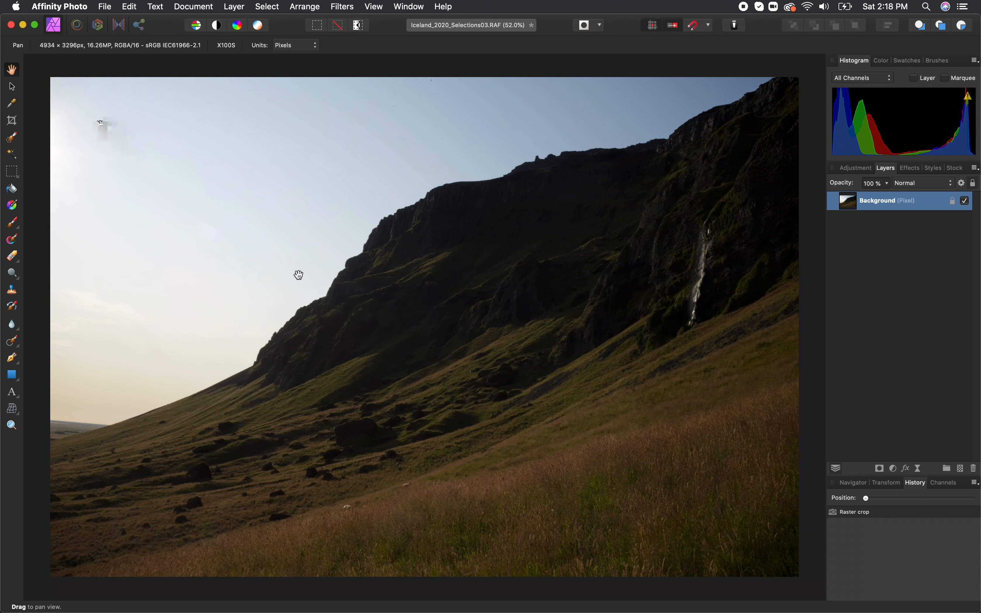
{"action": "left_click", "coordinate": [851, 484]}
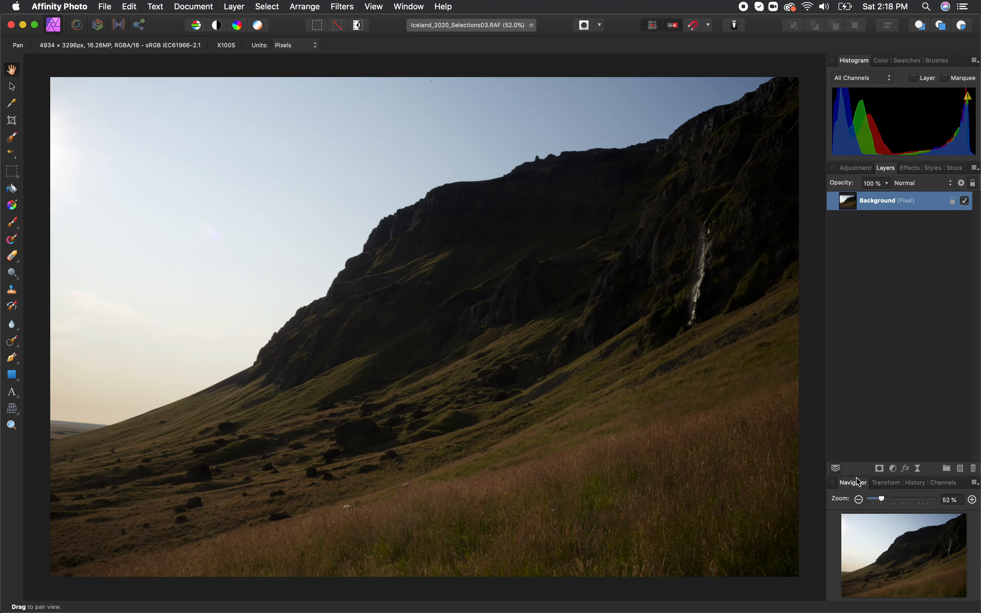
{"action": "left_click", "coordinate": [921, 483]}
{"action": "left_click", "coordinate": [843, 512]}
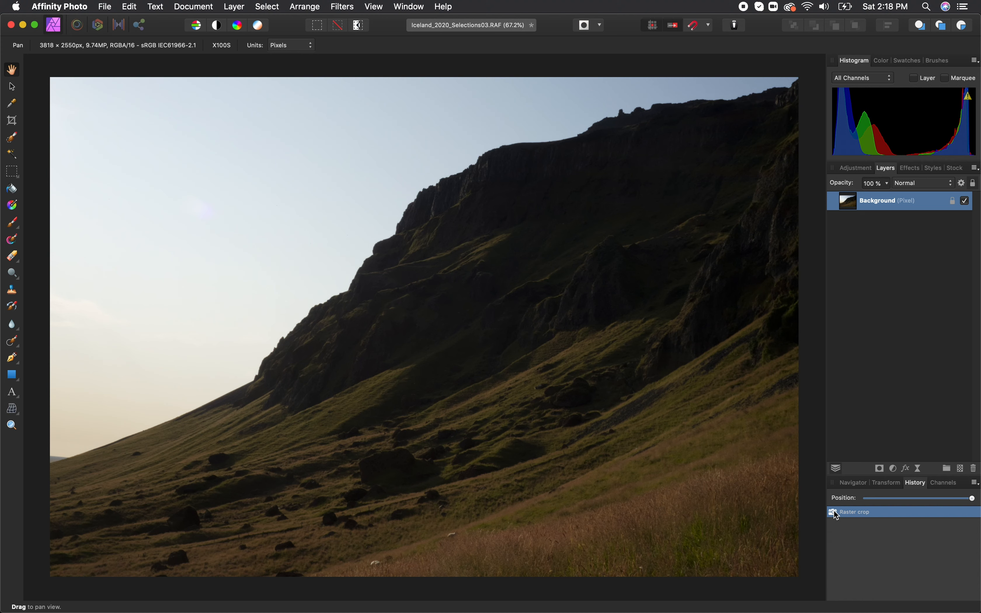
{"action": "key", "text": "super+z"}
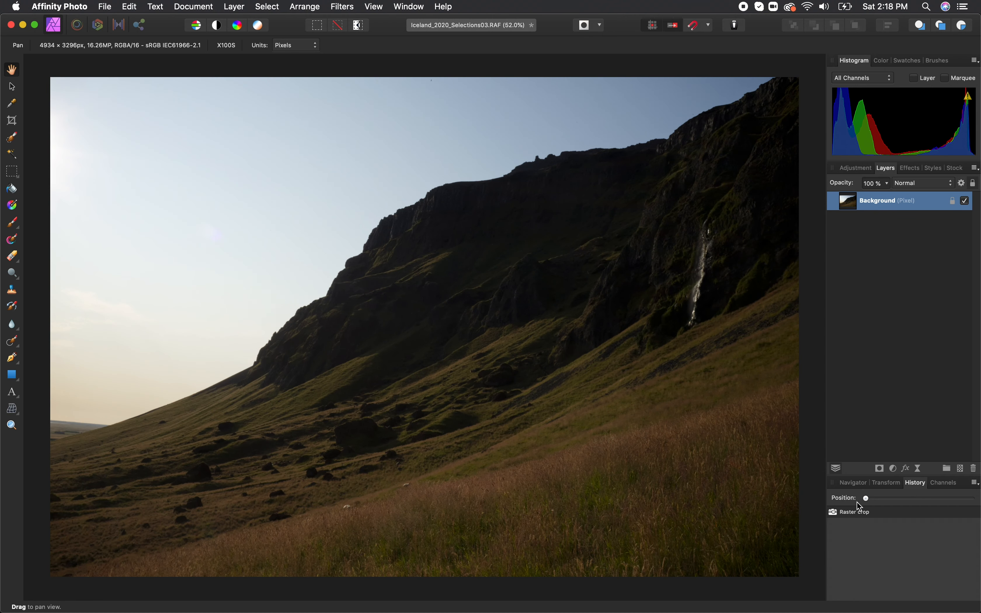
{"action": "left_click_drag", "start_coordinate": [865, 498], "coordinate": [773, 494]}
- Save the document as Iceland_2020_Selections03_Affinity in the Fuji Edits folder
{"action": "left_click", "coordinate": [106, 5]}
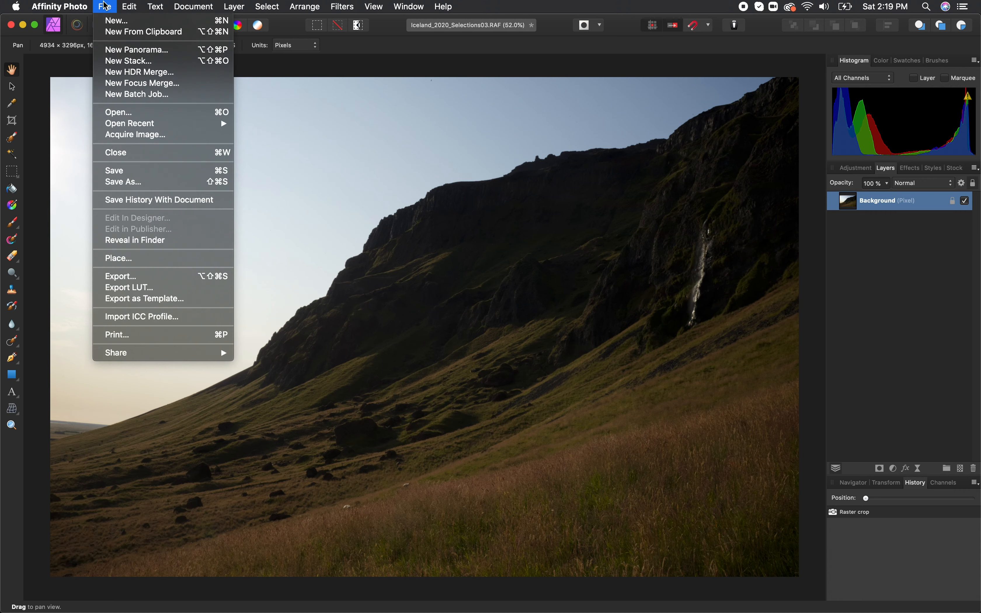
{"action": "left_click", "coordinate": [138, 182]}
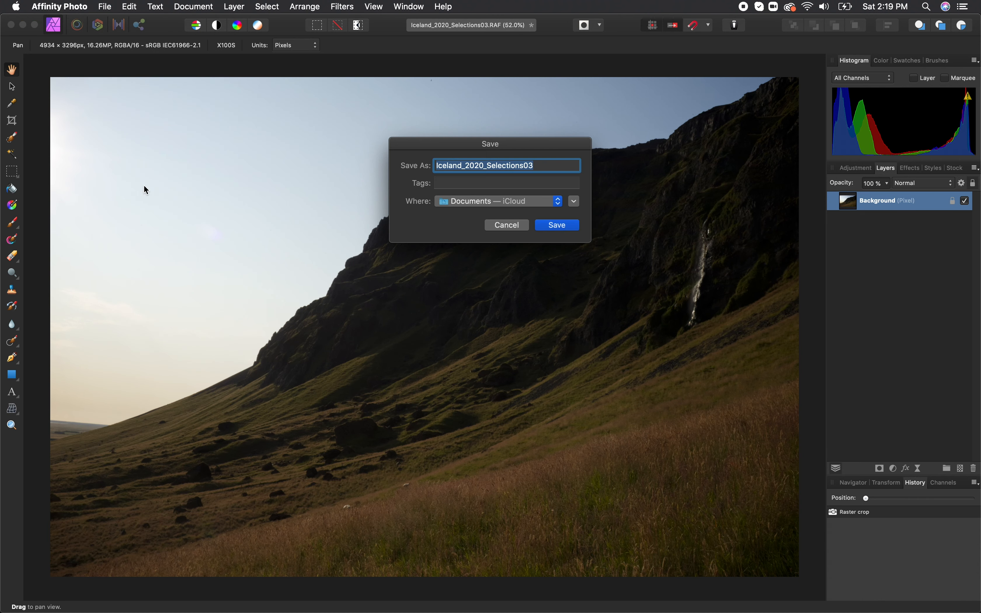
{"action": "left_click", "coordinate": [575, 202]}
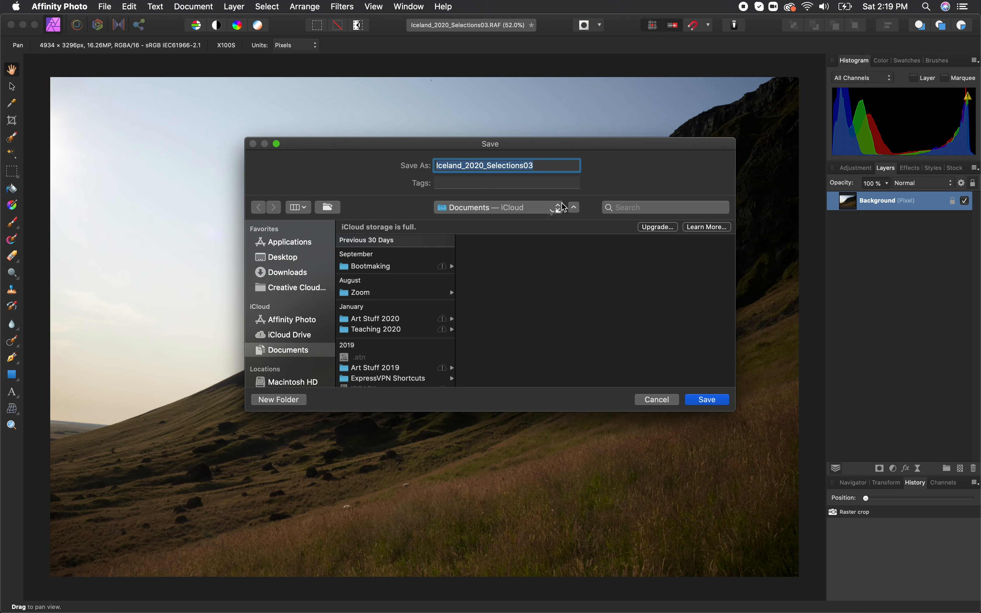
{"action": "left_click", "coordinate": [561, 207]}
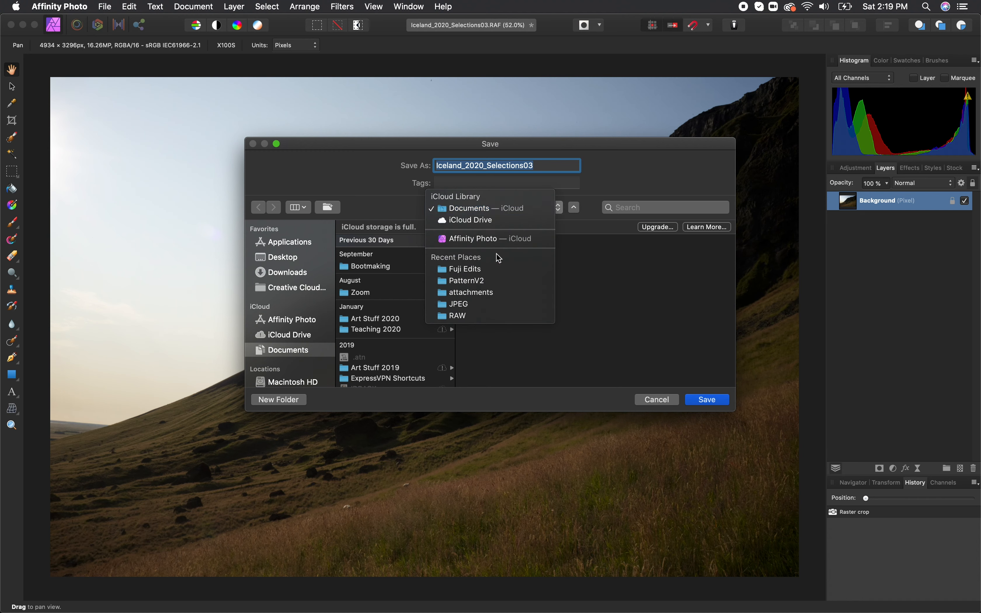
{"action": "left_click", "coordinate": [482, 270]}
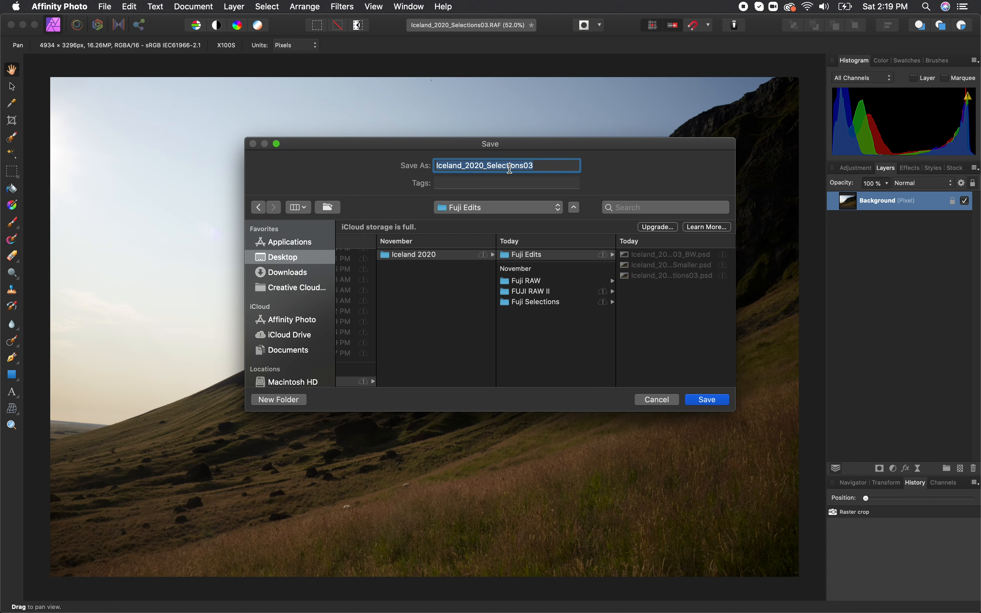
{"action": "left_click", "coordinate": [543, 167]}
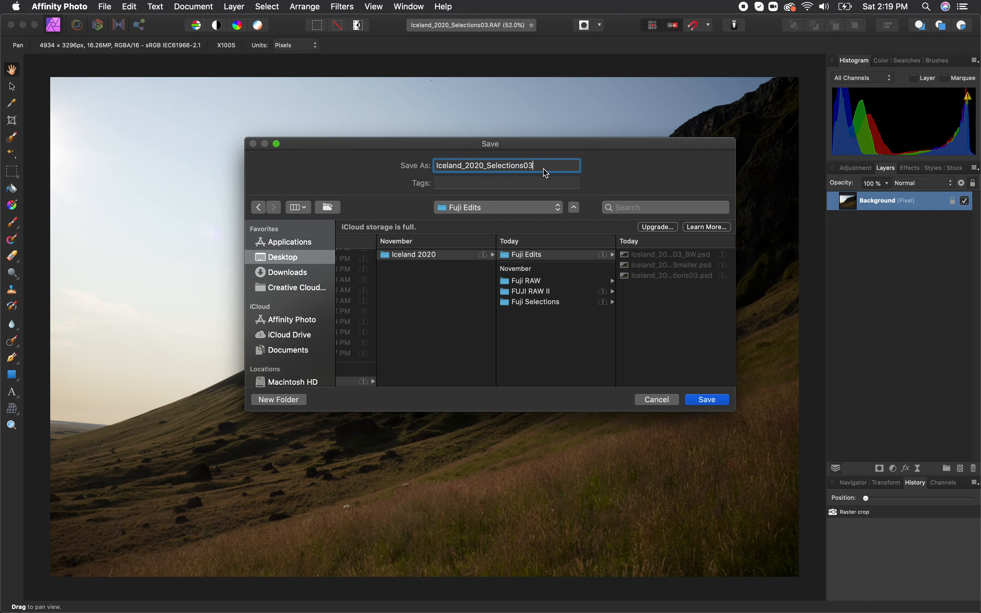
{"action": "type", "text": "_Affinity"}
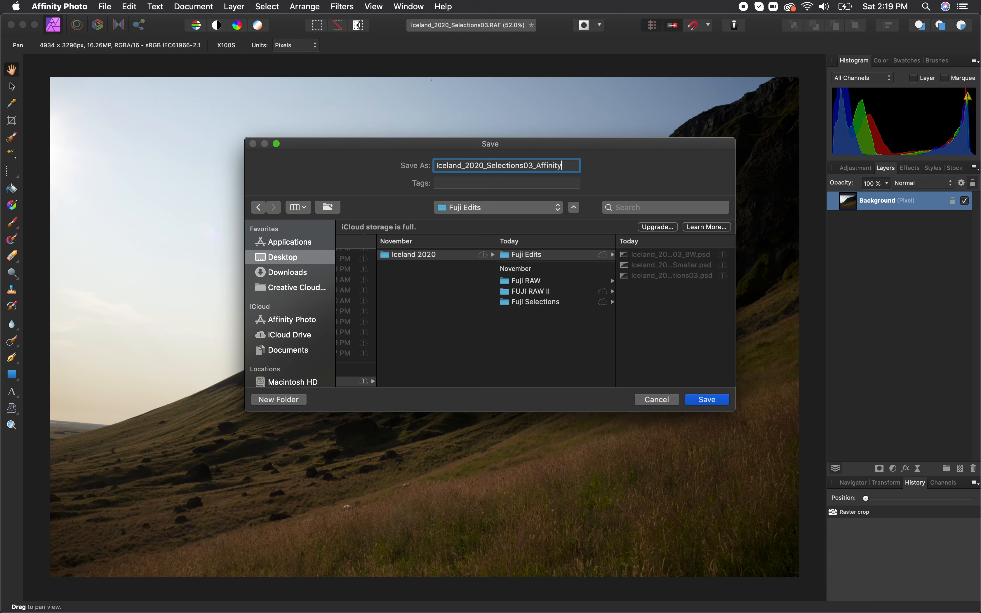
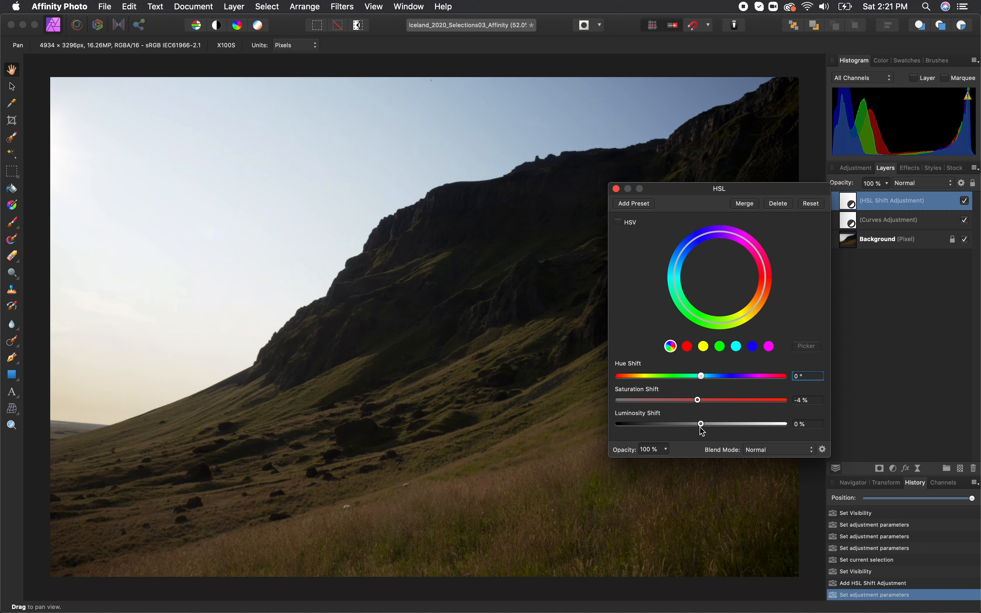
- Compare the image with and without the HSL Shift adjustment, and delete that adjustment layer
{"action": "left_click", "coordinate": [964, 200]}
{"action": "left_click", "coordinate": [965, 201]}
{"action": "left_click", "coordinate": [777, 203]}
{"action": "key", "text": "BackSpace"}
{"action": "key", "text": "super+z"}
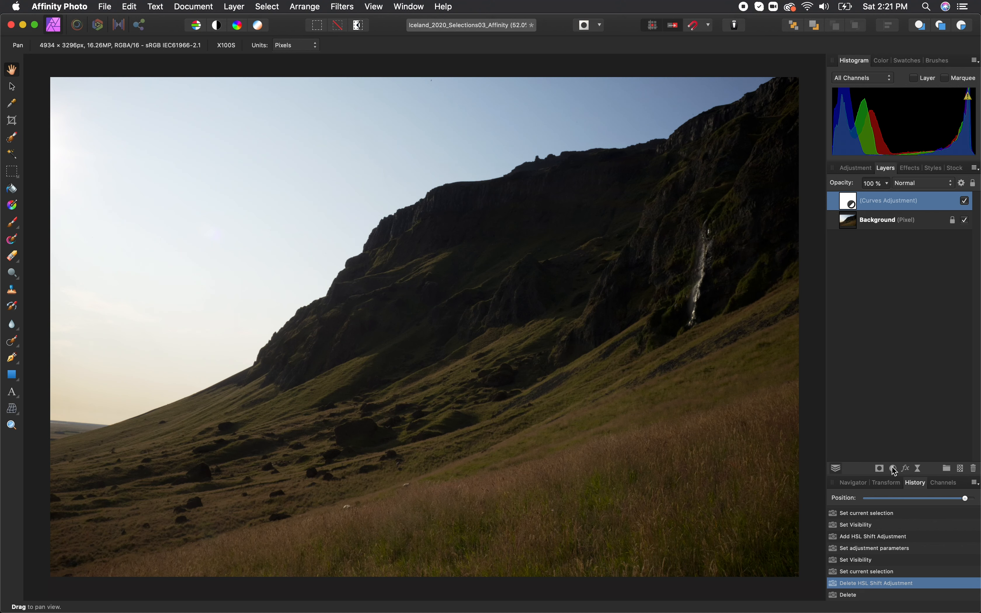
- Add a Black & White adjustment above the Curves adjustment and move its settings window clear of the image
{"action": "left_click", "coordinate": [895, 469]}
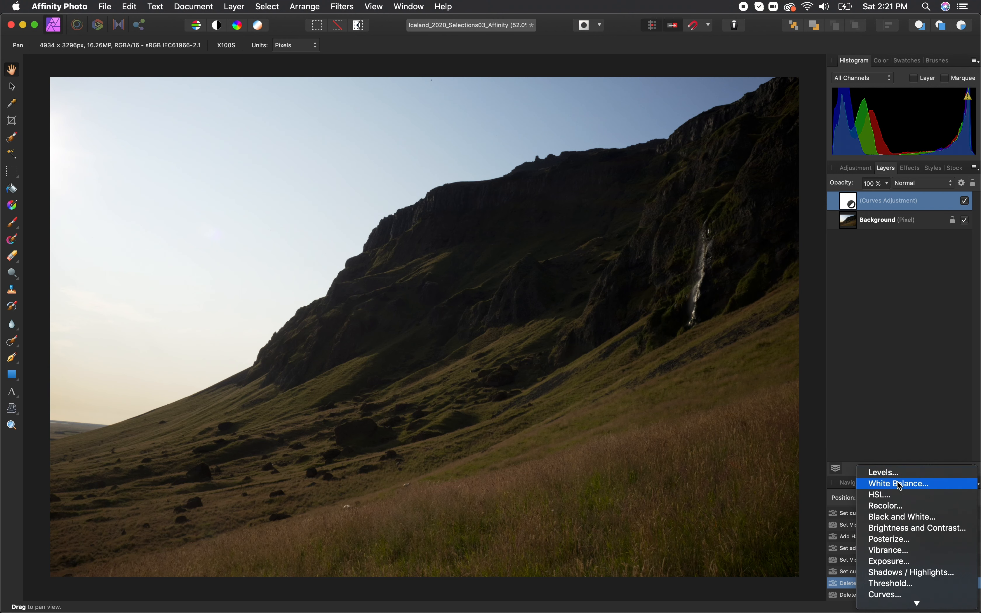
{"action": "left_click", "coordinate": [895, 520]}
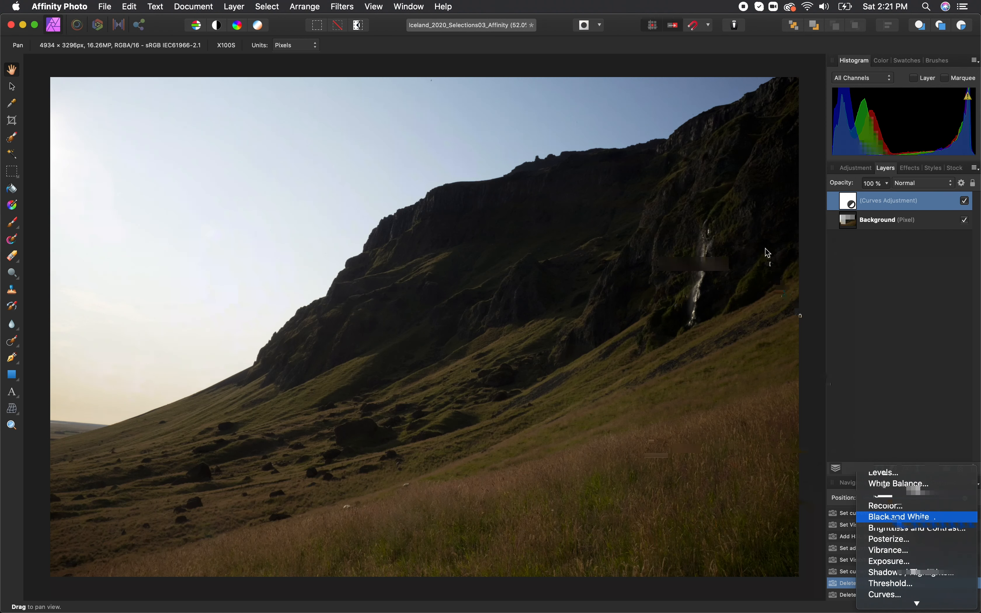
{"action": "left_click", "coordinate": [894, 520]}
{"action": "left_click_drag", "start_coordinate": [766, 250], "coordinate": [863, 248]}
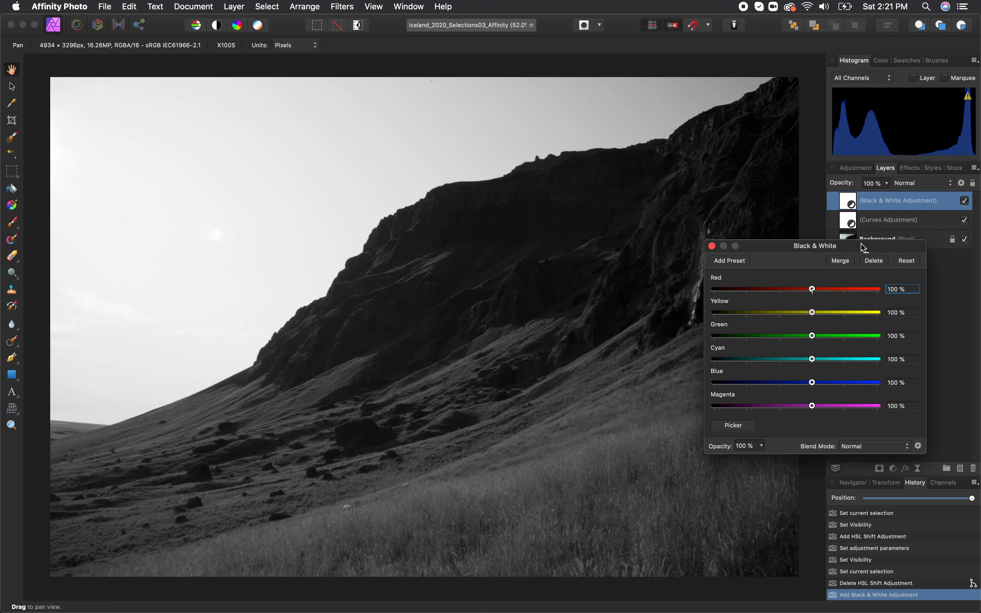
- Raise yellow and lower blue in the Black & White adjustment, and brighten the foreground grass with its on-image picker
{"action": "left_click_drag", "start_coordinate": [812, 312], "coordinate": [835, 312]}
{"action": "left_click_drag", "start_coordinate": [811, 382], "coordinate": [786, 382]}
{"action": "left_click", "coordinate": [733, 425]}
{"action": "left_click_drag", "start_coordinate": [567, 507], "coordinate": [608, 506]}
{"action": "left_click", "coordinate": [712, 245]}
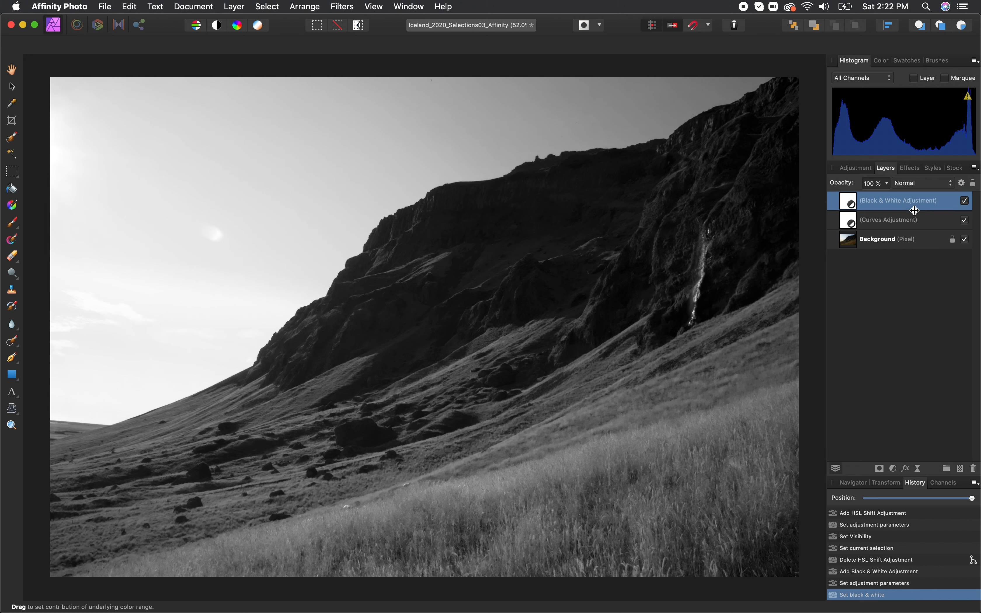
- Add an HSL adjustment above the Black & White adjustment and reposition its settings window over the image
{"action": "left_click", "coordinate": [895, 469]}
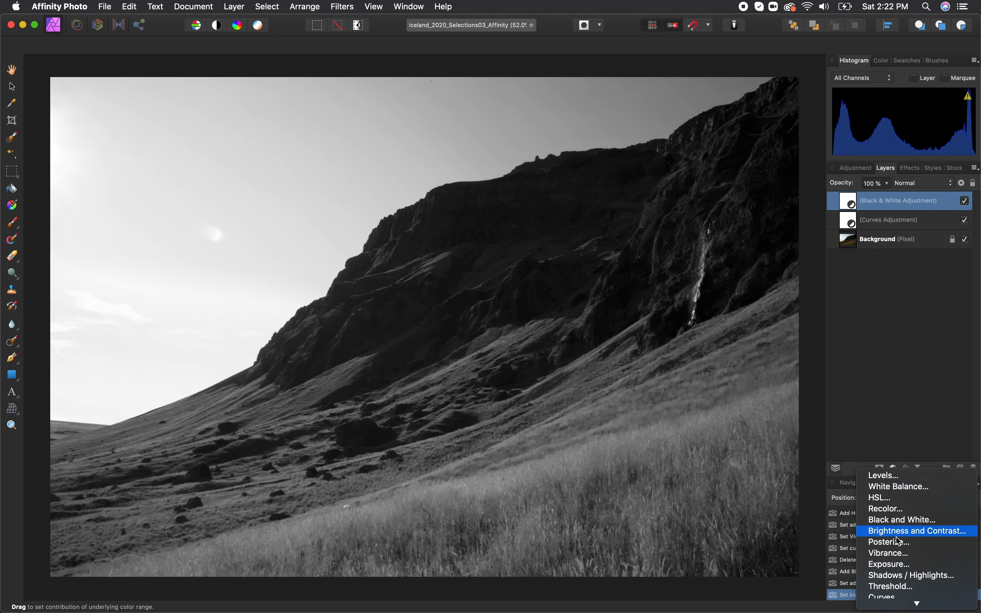
{"action": "left_click", "coordinate": [892, 497]}
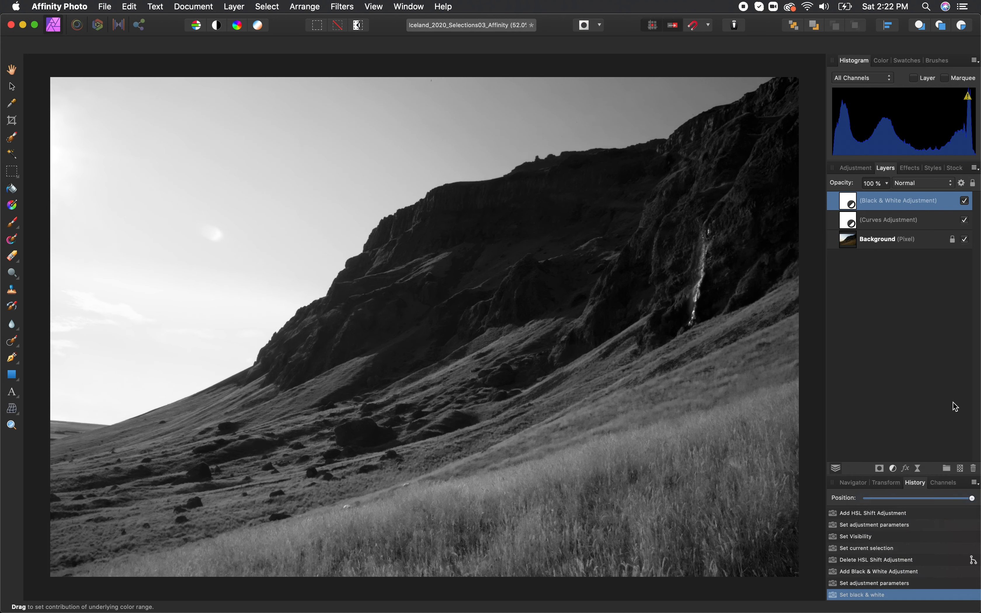
{"action": "left_click_drag", "start_coordinate": [863, 185], "coordinate": [775, 136]}
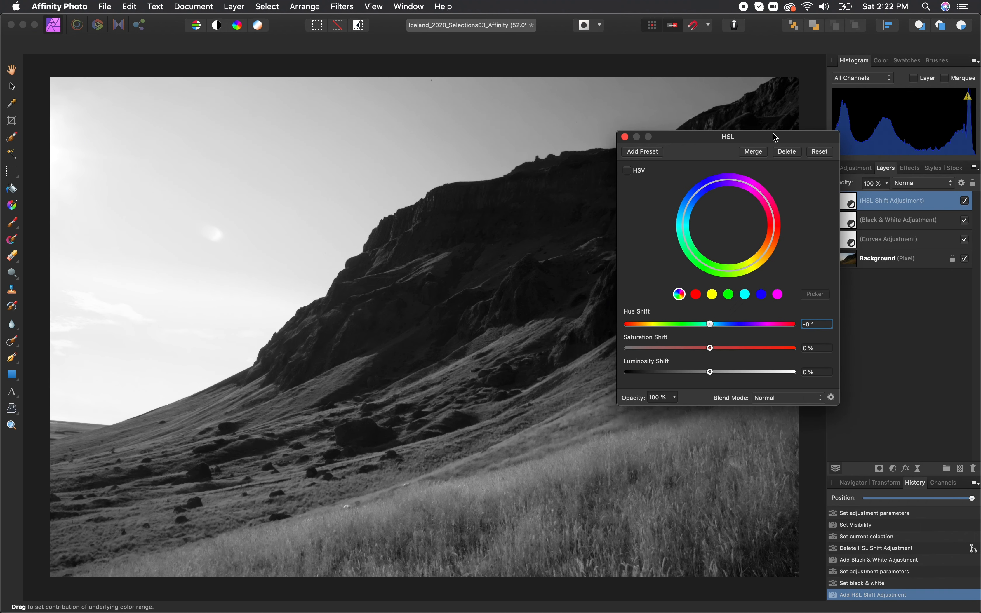
- Set the HSL Saturation Shift to -100% with the Black & White adjustment hidden, and compare this desaturation with the Black & White conversion
{"action": "left_click", "coordinate": [964, 221]}
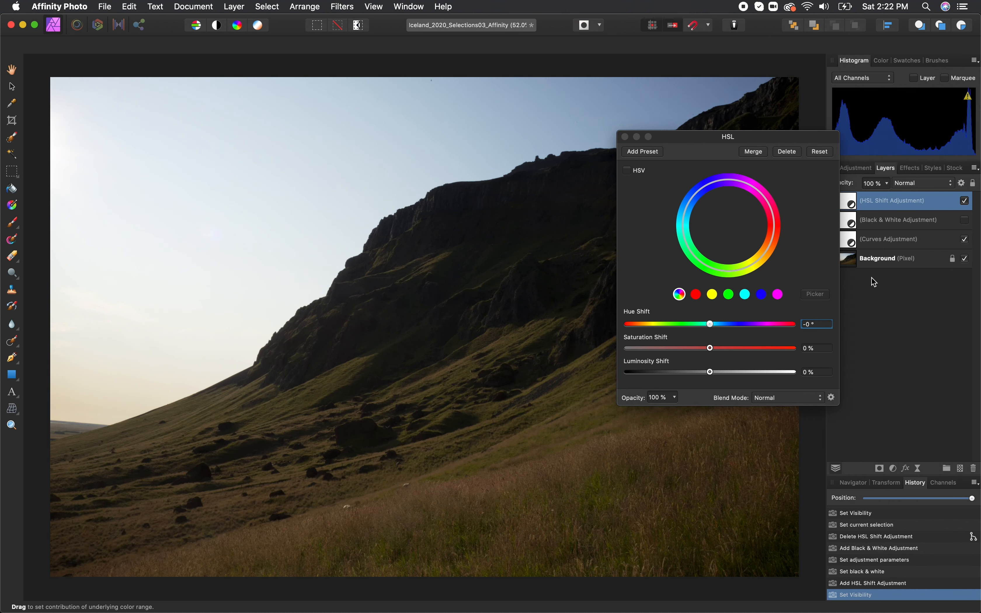
{"action": "left_click_drag", "start_coordinate": [710, 348], "coordinate": [493, 336]}
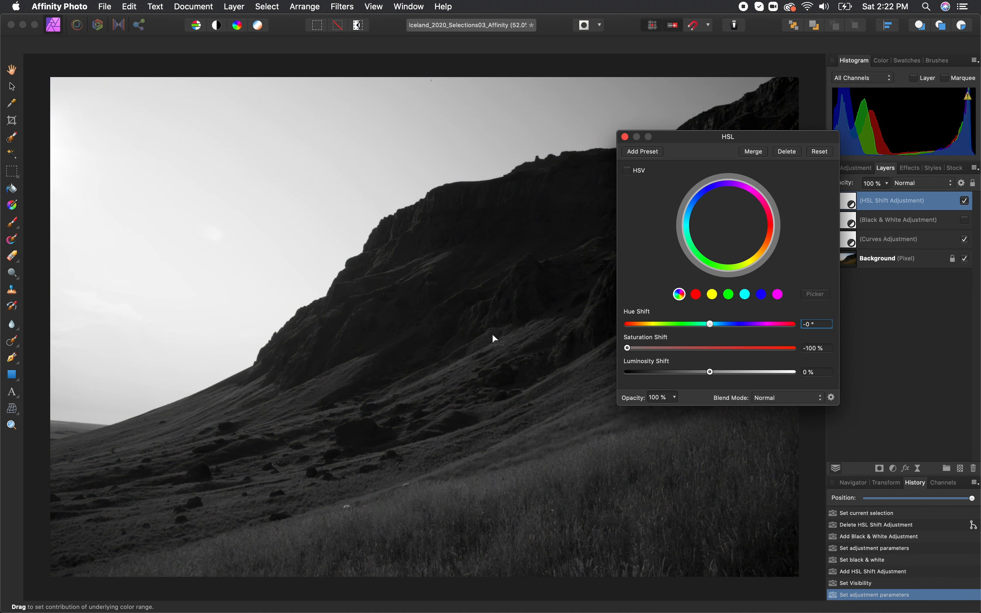
{"action": "left_click", "coordinate": [965, 221]}
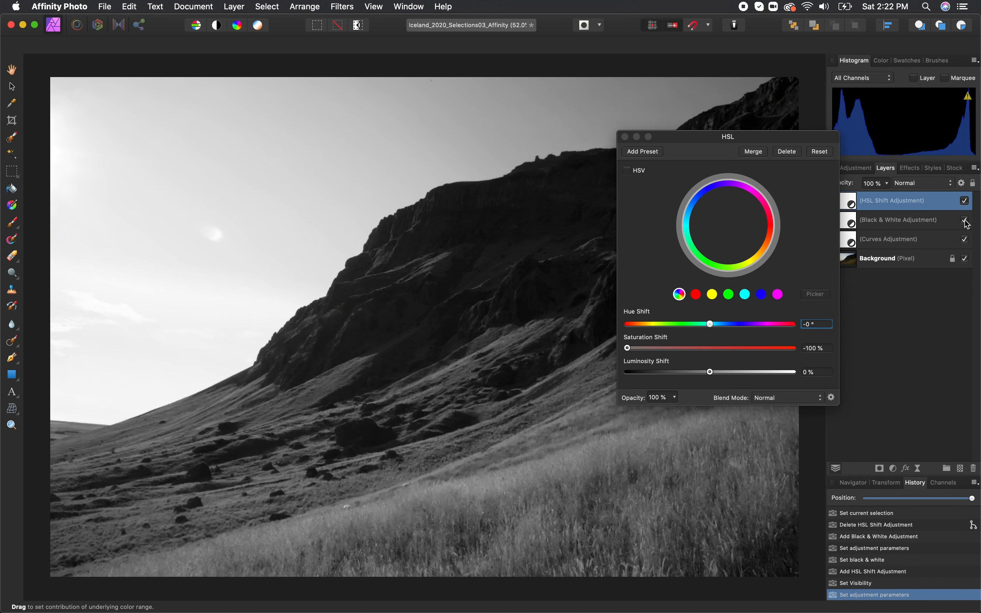
{"action": "left_click", "coordinate": [965, 221]}
- Delete the HSL Shift adjustment and toggle the Black & White adjustment's visibility to compare, leaving it shown
{"action": "left_click", "coordinate": [787, 151]}
{"action": "left_click", "coordinate": [964, 201]}
{"action": "left_click", "coordinate": [964, 201]}
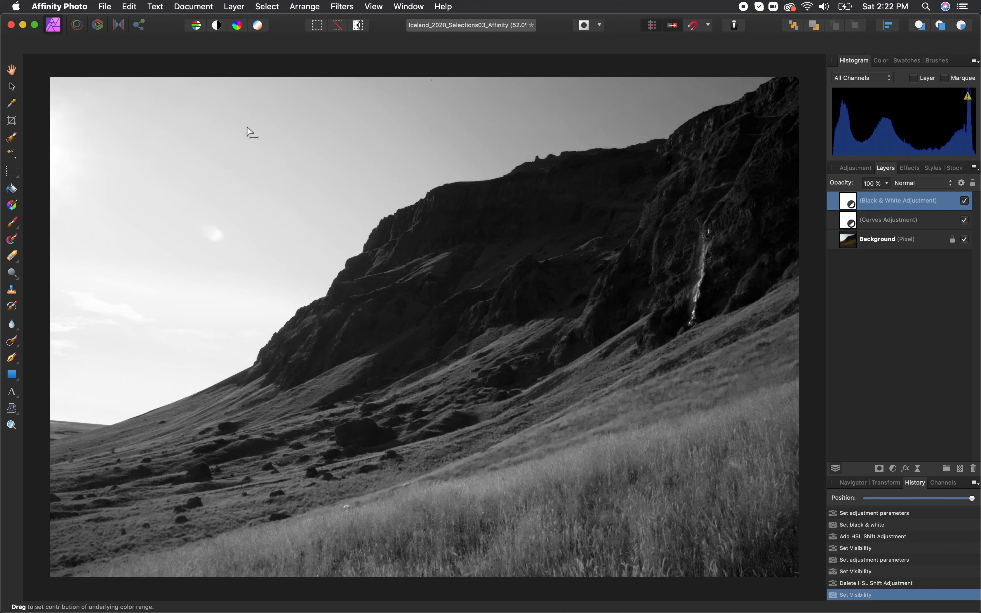
- Save the document as a new copy in the Fuji Edits folder, appending "BW" to the file name Iceland_2020_Selections03_Affinity
{"action": "left_click", "coordinate": [105, 6]}
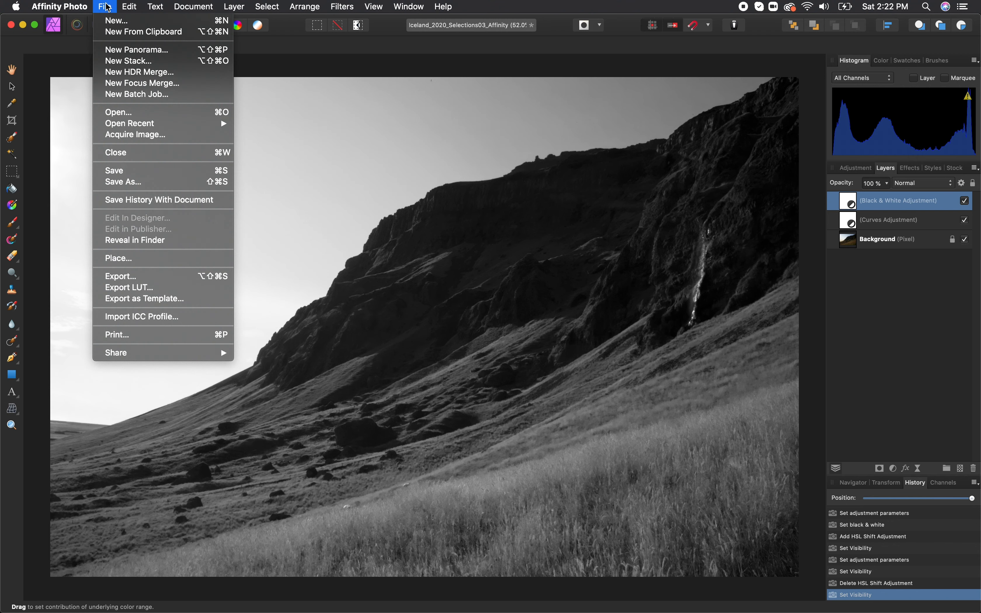
{"action": "left_click", "coordinate": [118, 182]}
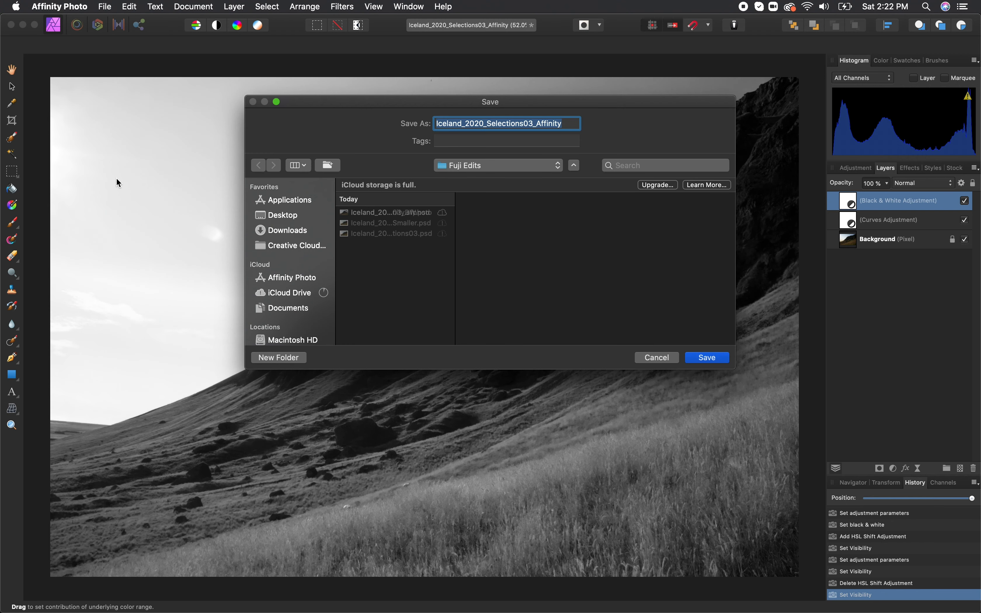
{"action": "left_click", "coordinate": [570, 122]}
{"action": "type", "text": "BW"}
{"action": "left_click", "coordinate": [708, 357]}
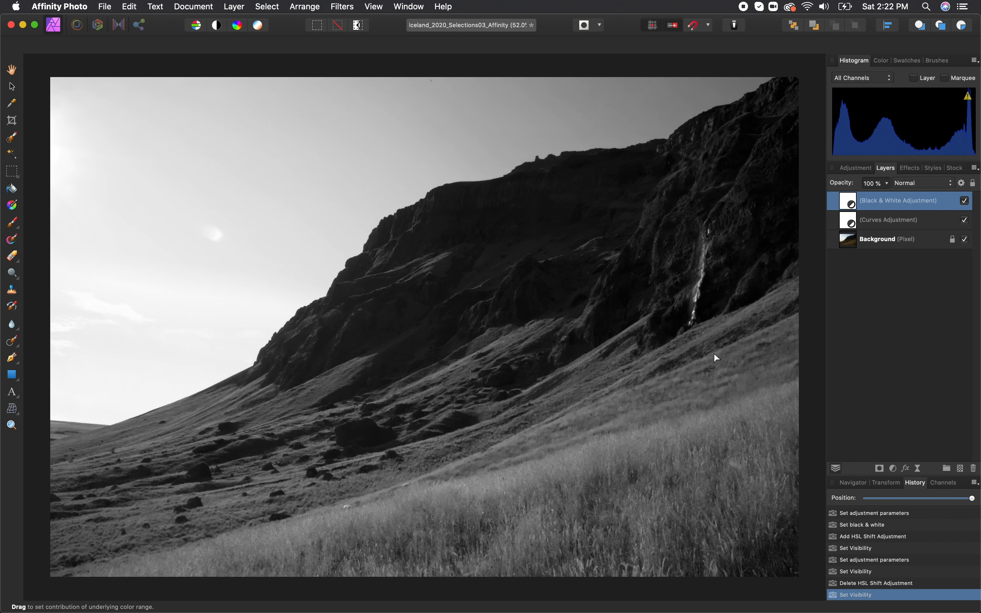